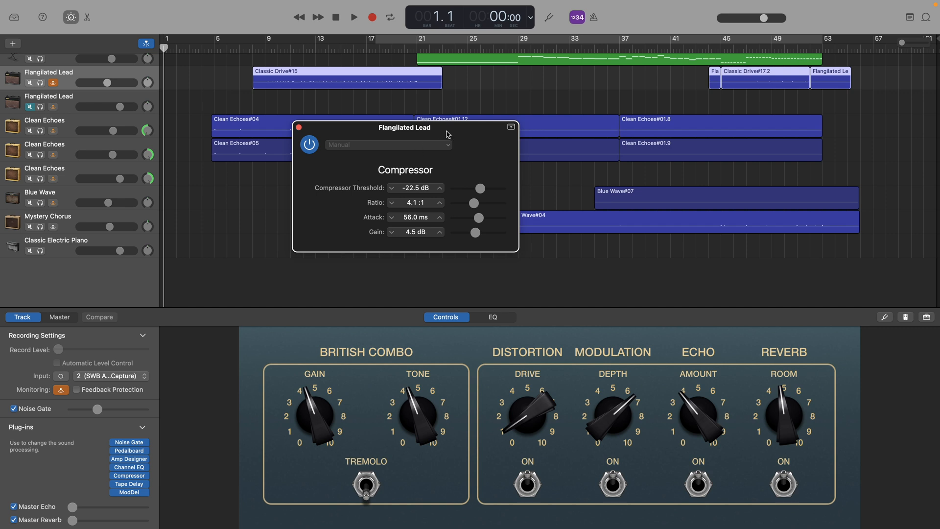
Open the Noise Gate plug-in settings of the Flangilated Lead track
left_click(129, 442)
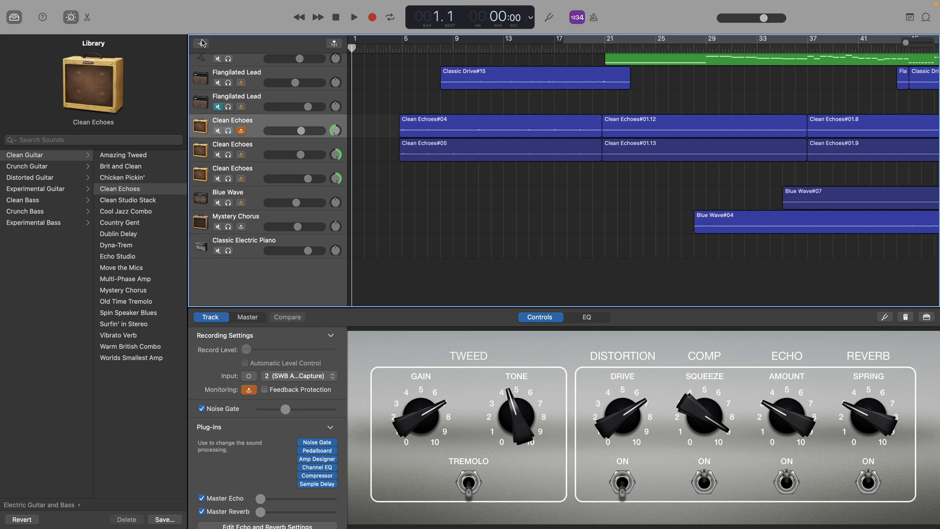
Create a new microphone audio track and add the STL Tones Ignite - Emissary plug-in to its empty plug-in slot
left_click(202, 43)
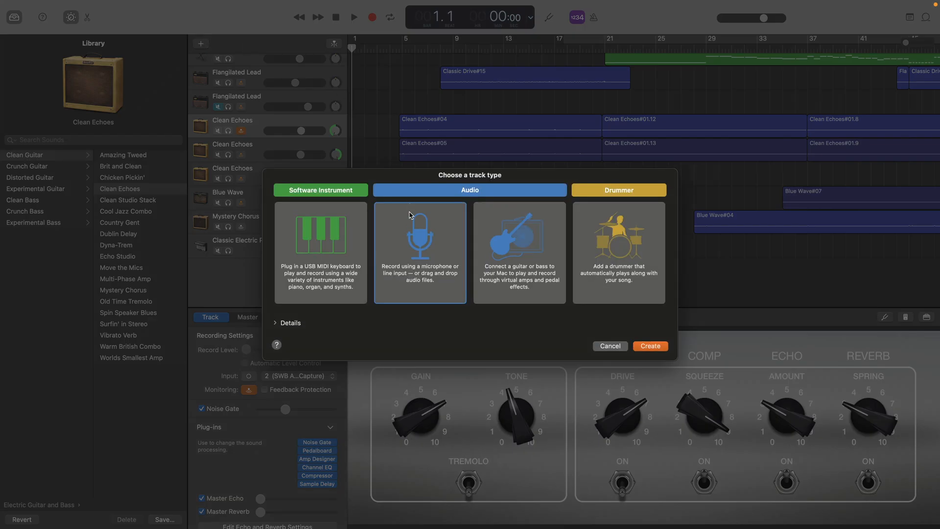
left_click(650, 346)
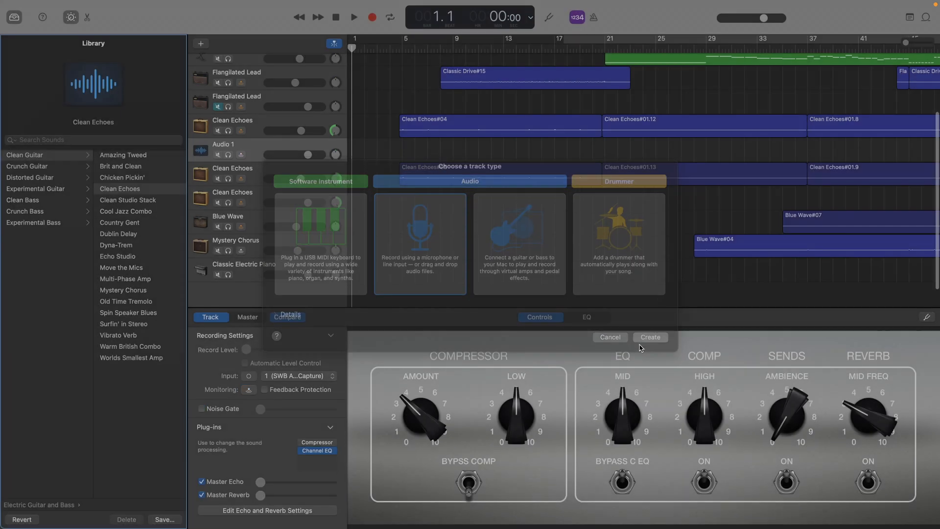
left_click(299, 464)
scroll(328, 510, "down", 3)
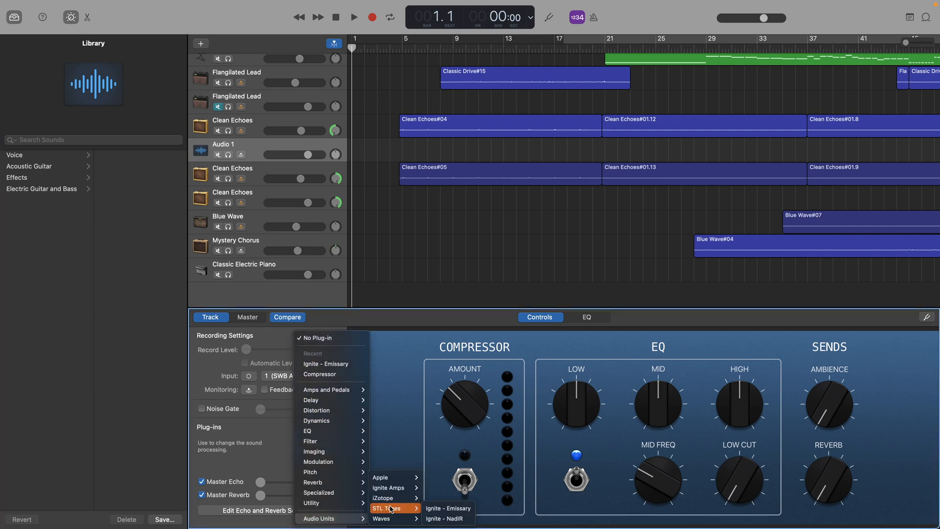
left_click(443, 508)
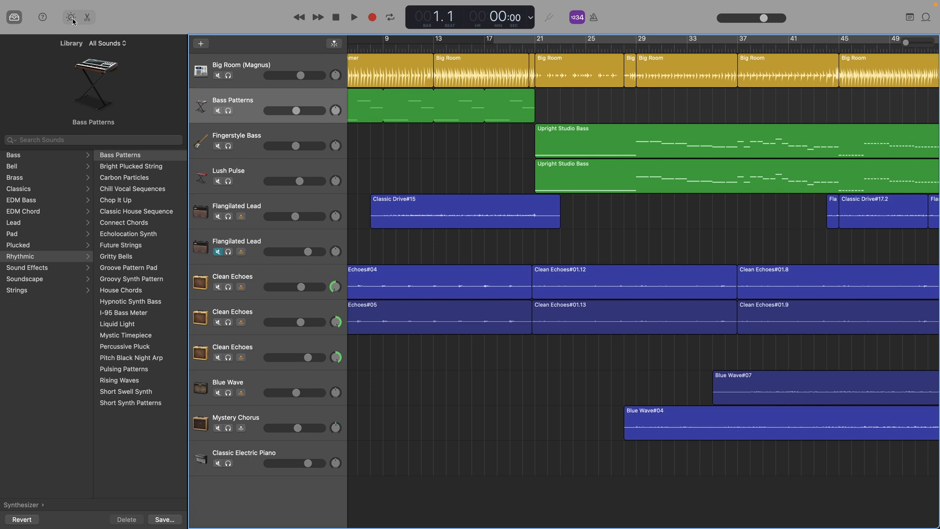
Show the Smart Controls and examine the master track's Effects, Output and EQ settings
left_click(71, 18)
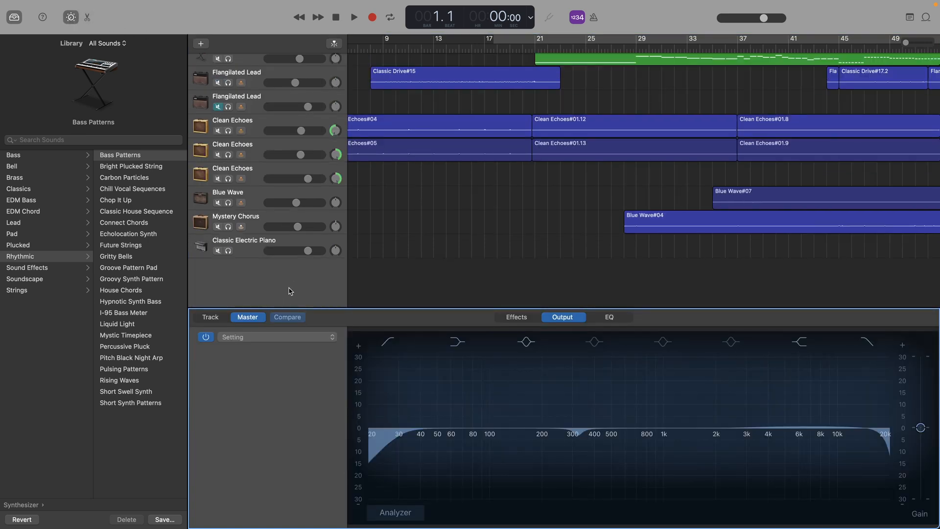
scroll(290, 291, "up", 3)
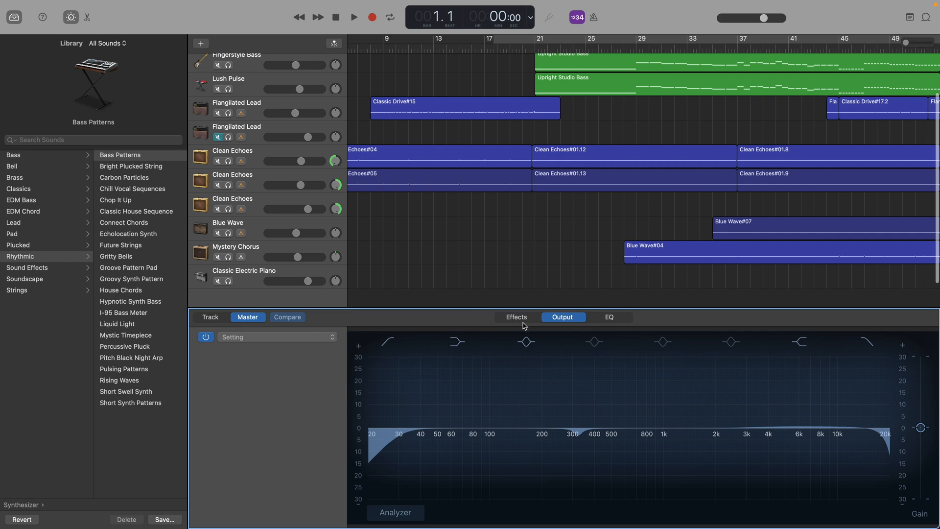
left_click(517, 317)
left_click(561, 318)
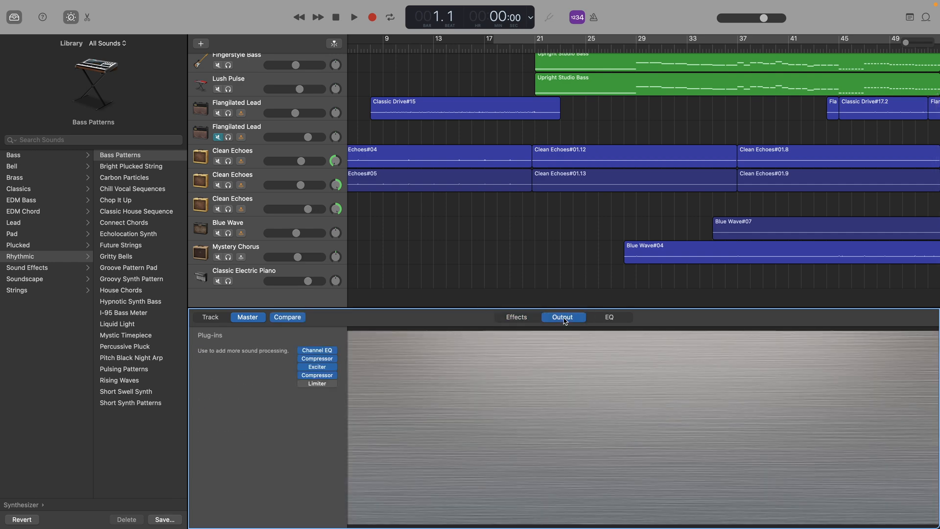
left_click(608, 320)
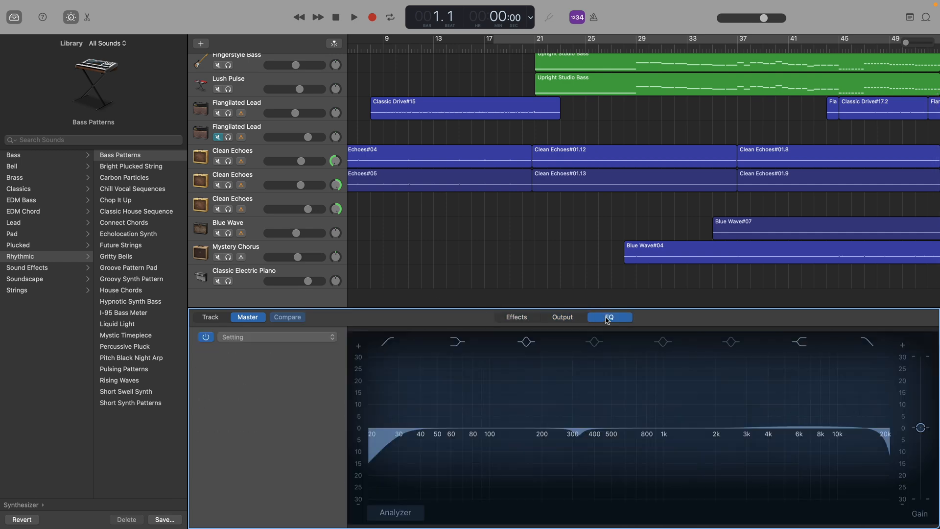
left_click(574, 317)
scroll(268, 137, "up", 3)
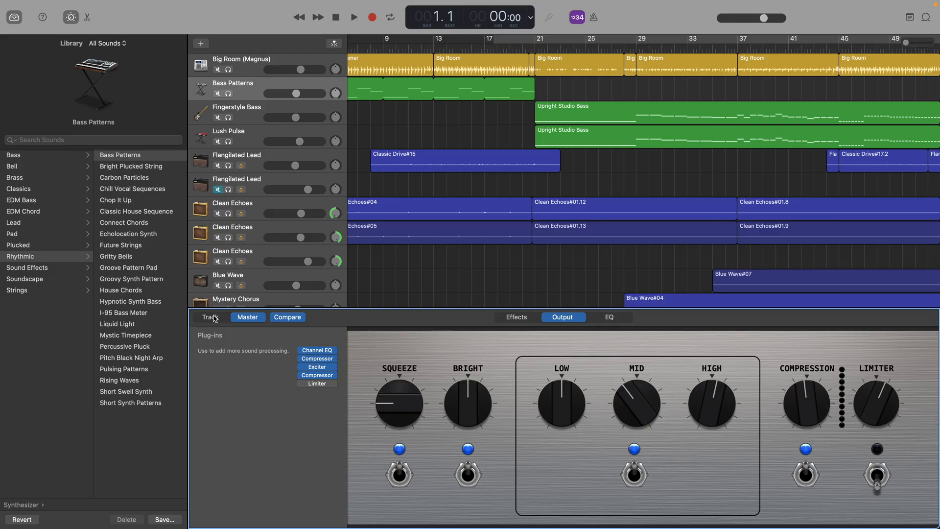
Examine the track-level Smart Controls and plug-ins of the tracks one after another, starting at the Big Room drummer track
left_click(211, 318)
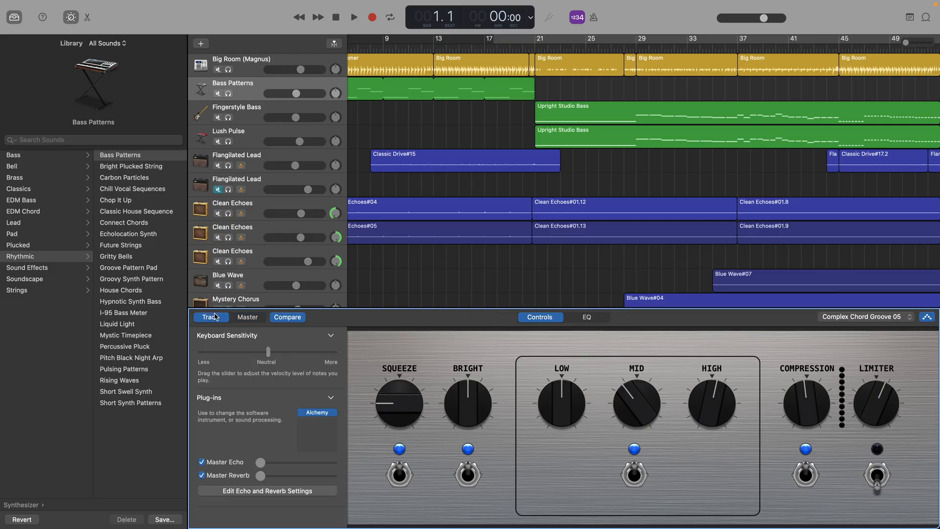
left_click(262, 68)
key("Down")
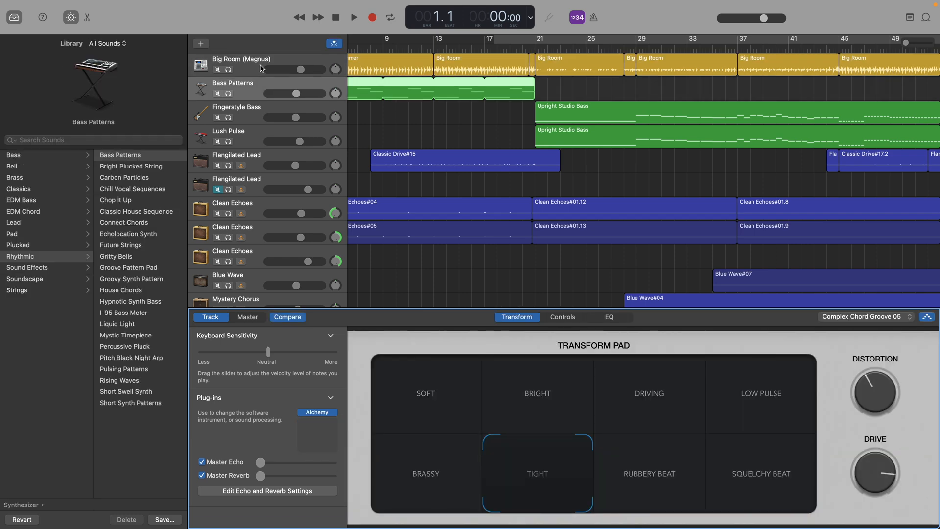
key("Down")
key("Down")
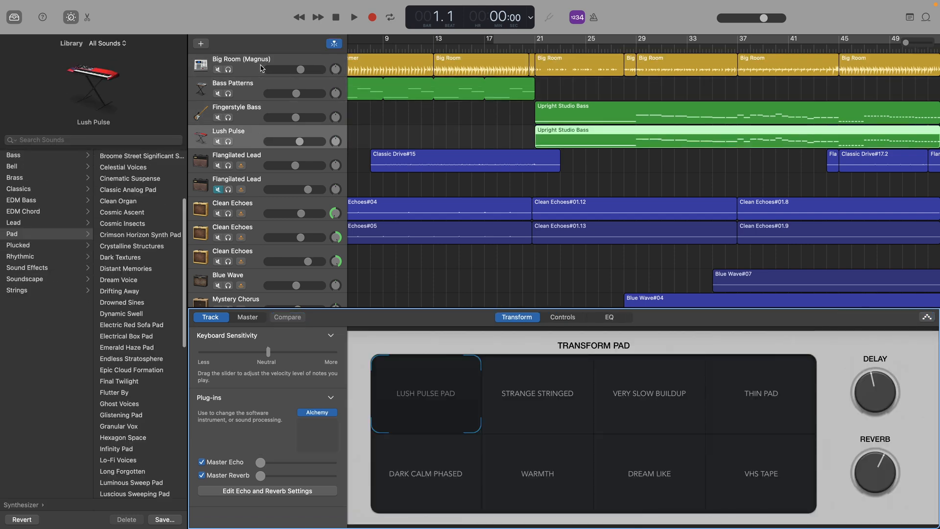
key("Down")
key("Down")
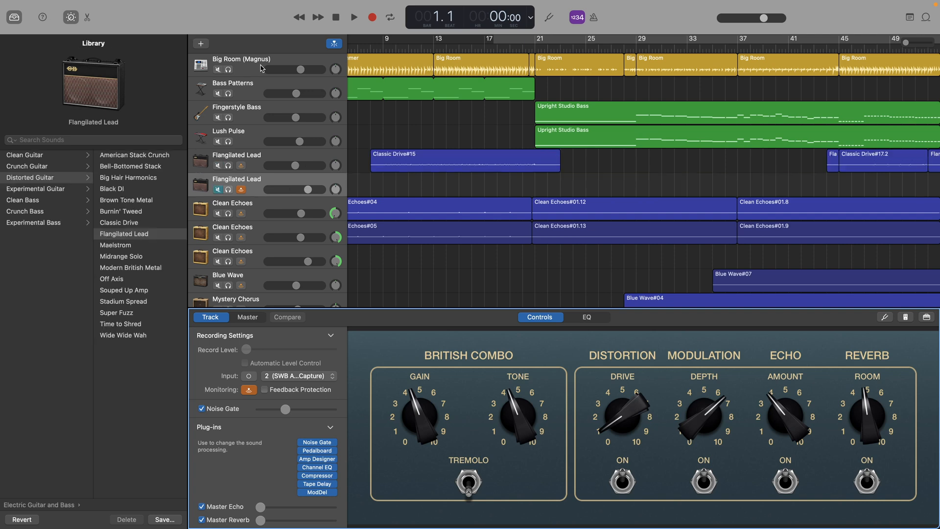
key("Down")
key("Down")
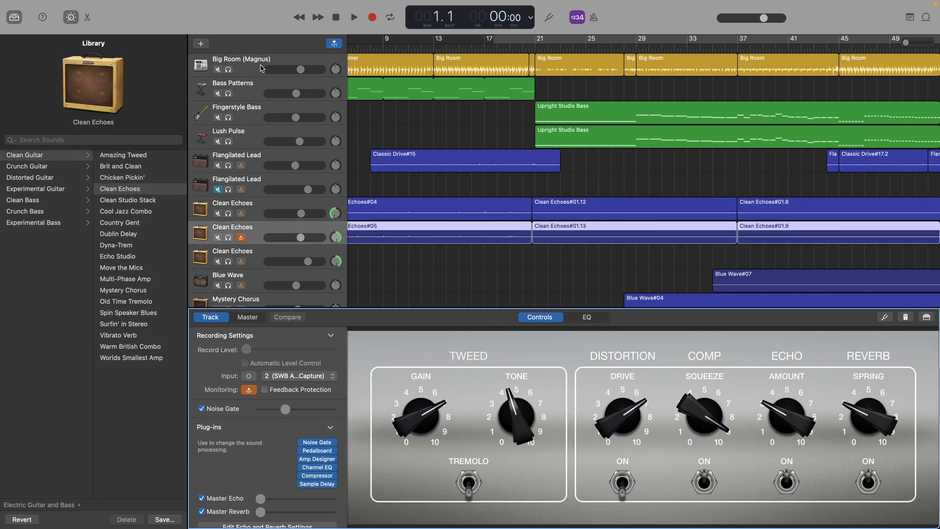
key("Down")
key("Down")
key("Down")
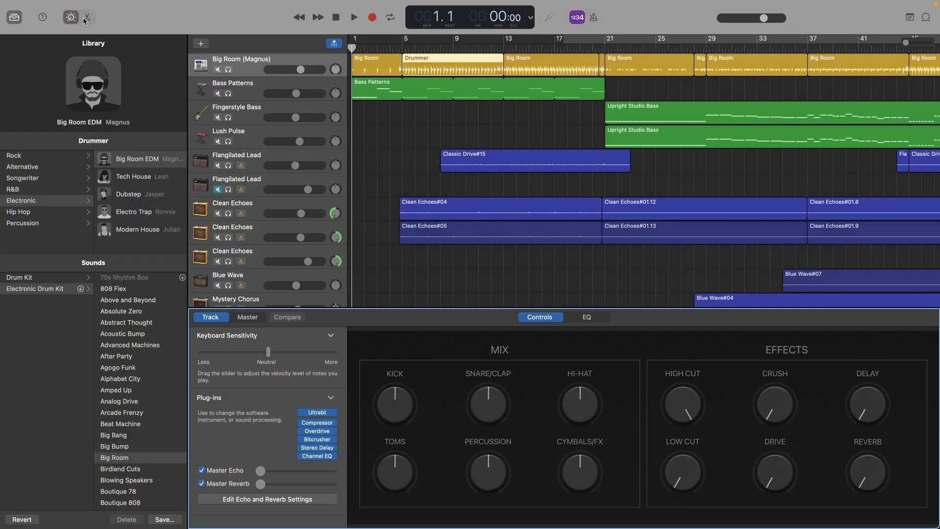
Show the editor for the Drummer region, then play the Big Room track soloed
left_click(86, 19)
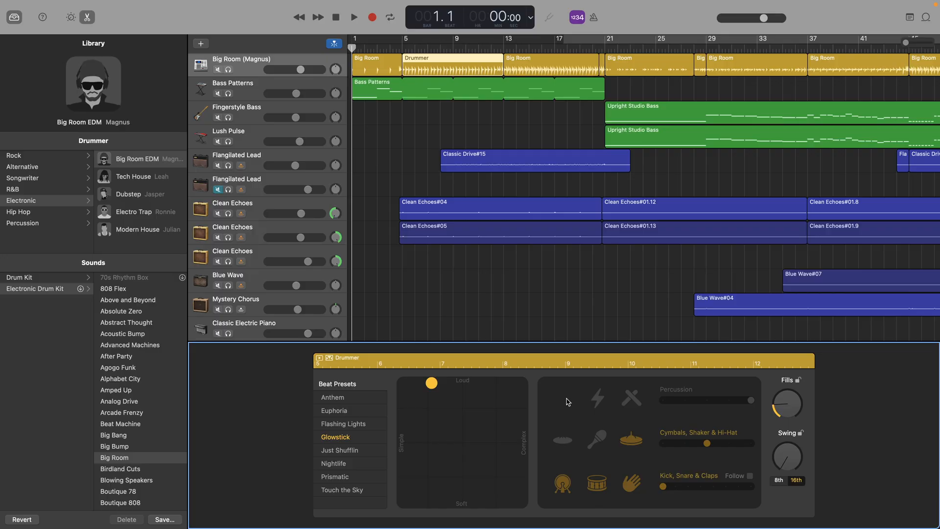
key("s")
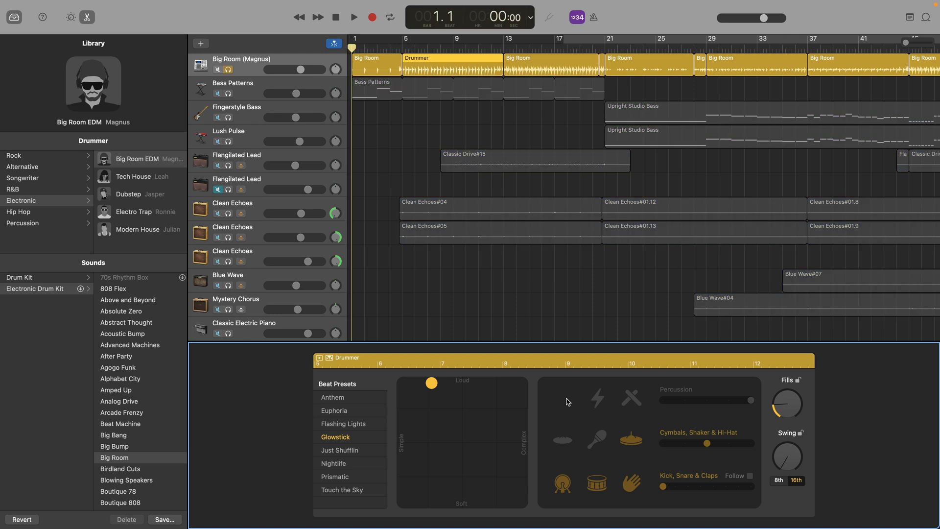
key("space")
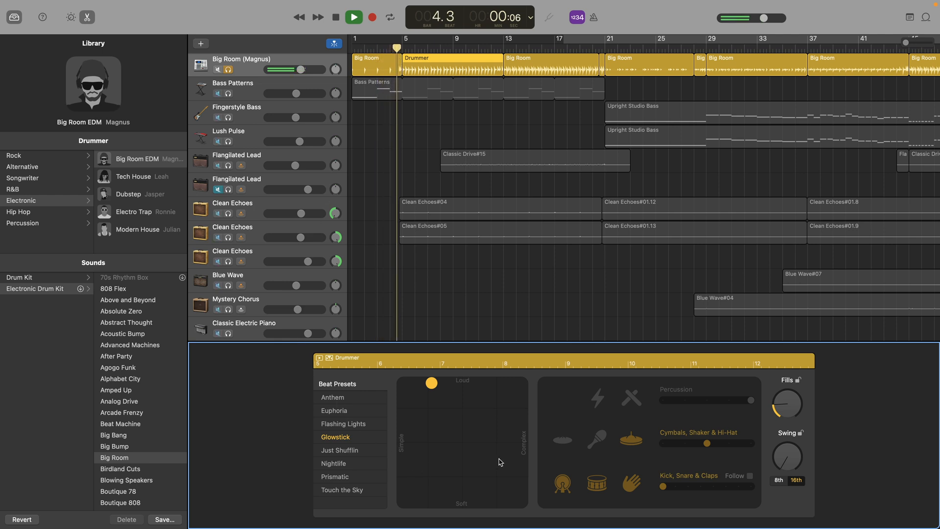
Try more complex and softer beat settings on the Drummer region's XY pad and return the puck to simple and loud
left_click(496, 443)
left_click(403, 476)
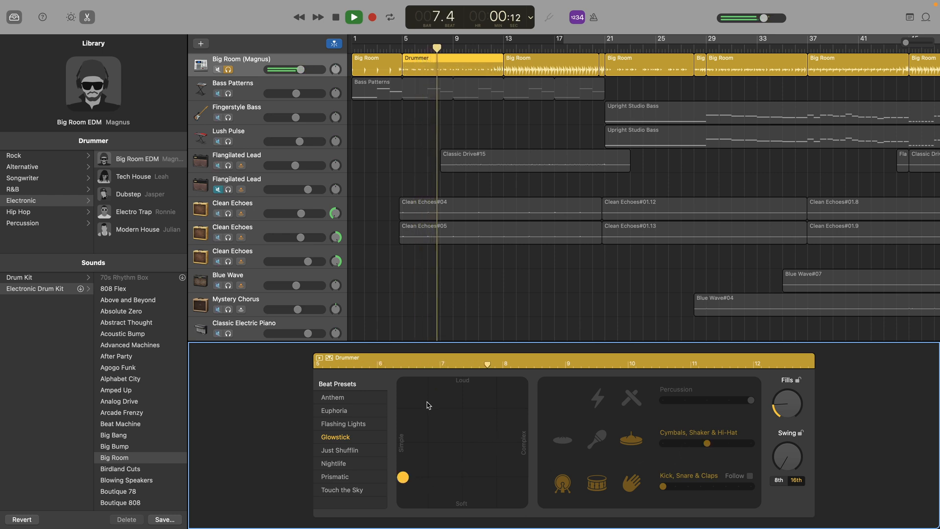
left_click(431, 387)
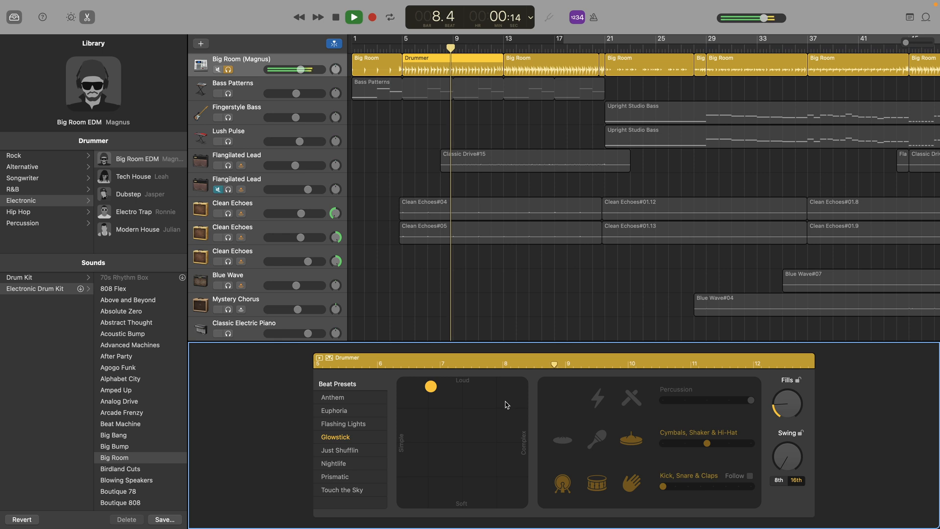
Try Kick, Snare & Claps patterns 6 and 8 on the Drummer region and return to the first pattern
left_click(723, 486)
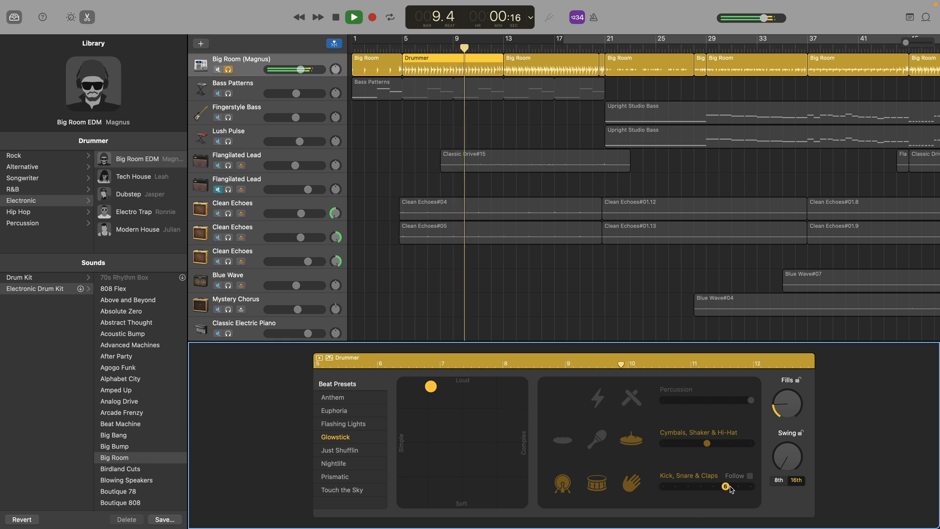
left_click(751, 487)
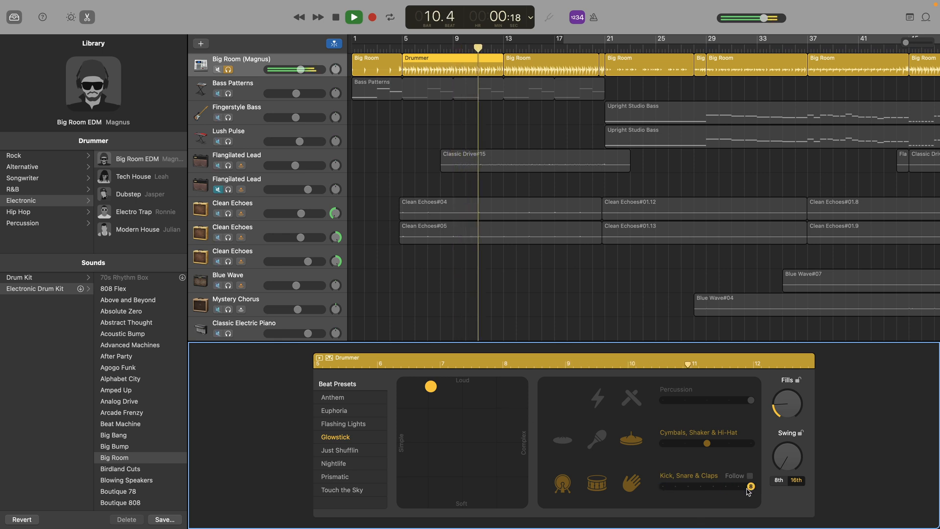
left_click(662, 485)
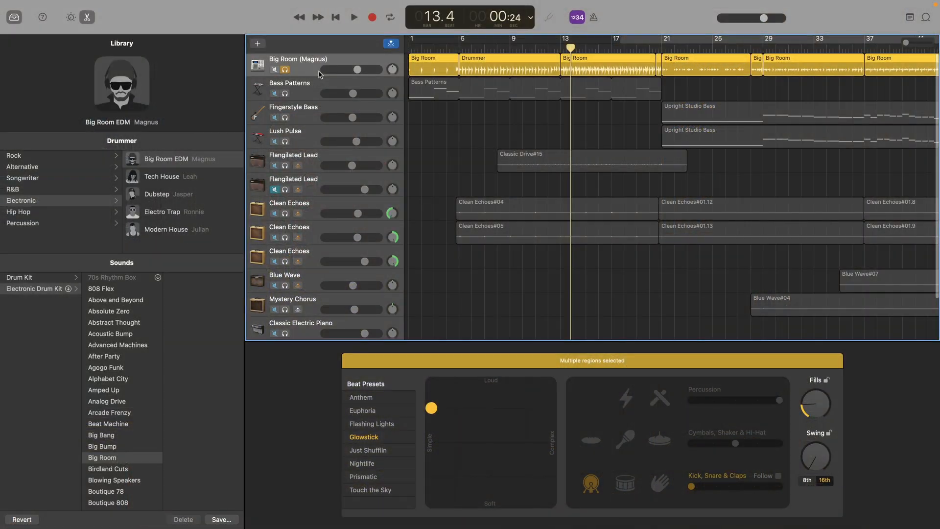
Browse the library's drummer genres from Rock through Percussion for the Big Room track
left_click(72, 160)
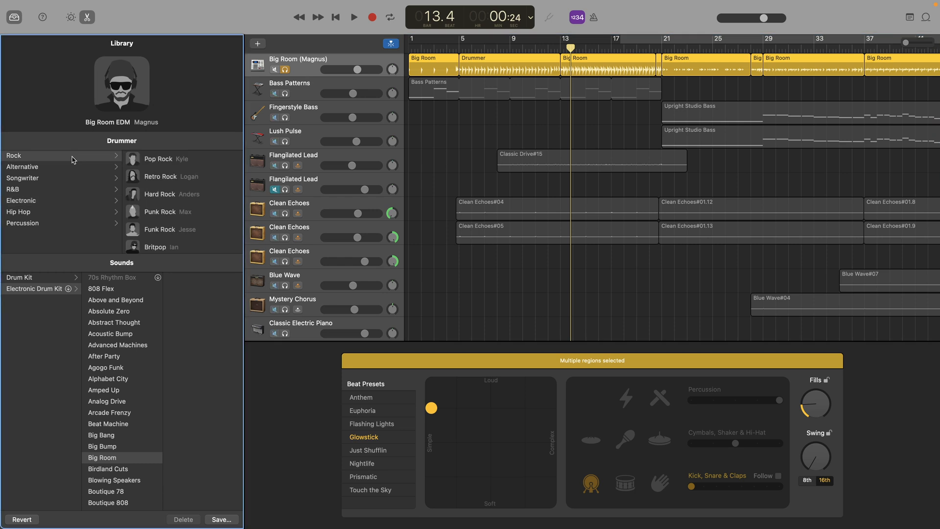
key("Down")
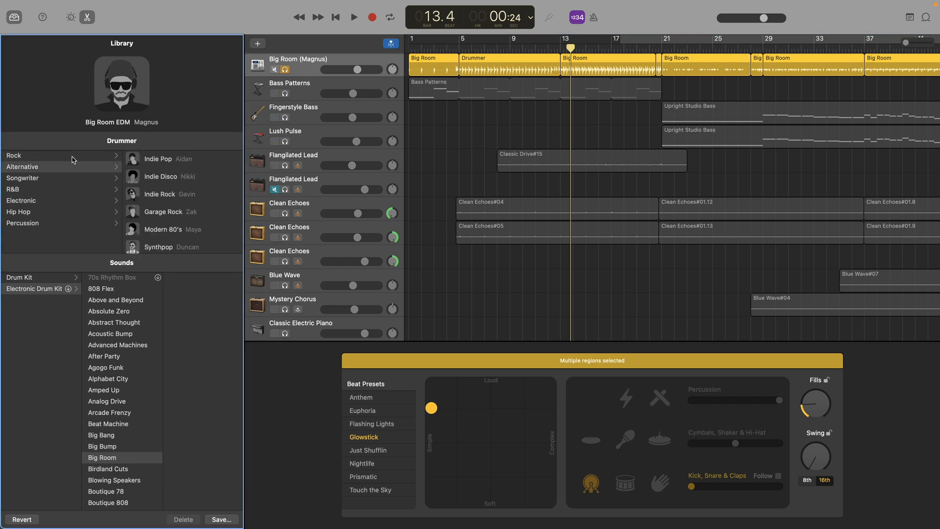
key("Down")
key("Down")
key("Down")
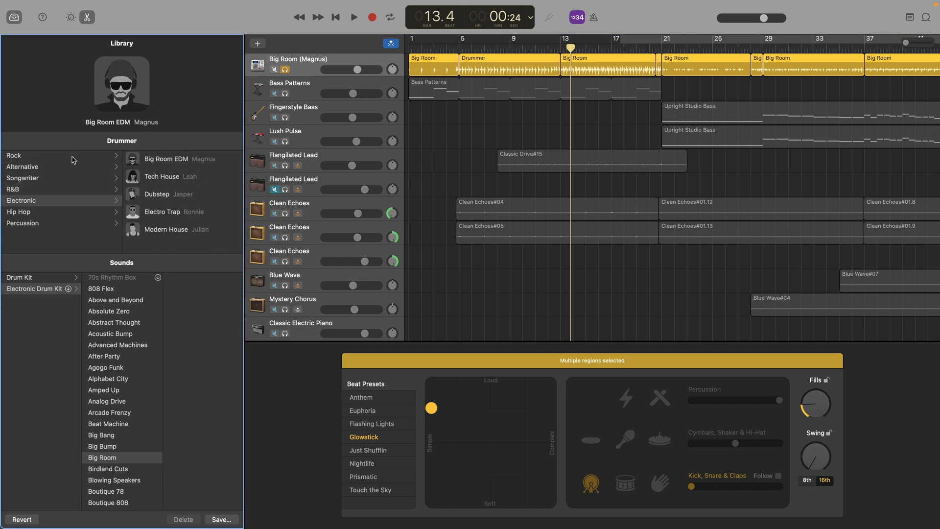
key("Down")
key("Down")
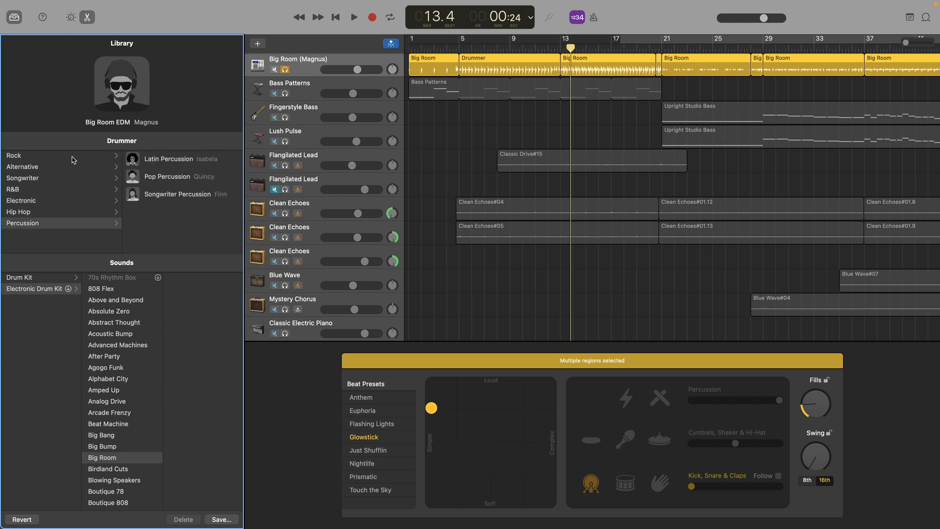
Look through the Electronic Drum Kit sounds and the Drum Kit sounds in the library
scroll(113, 284, "down", 5)
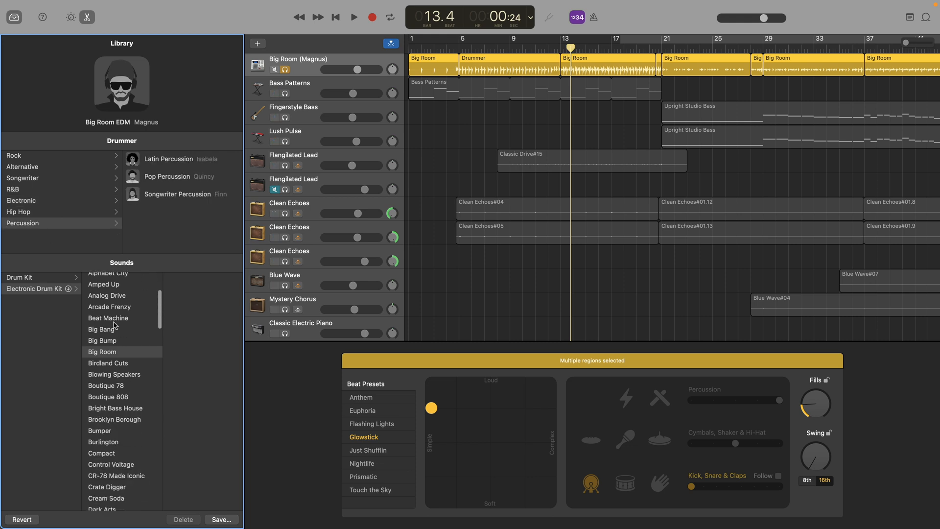
scroll(116, 470, "down", 15)
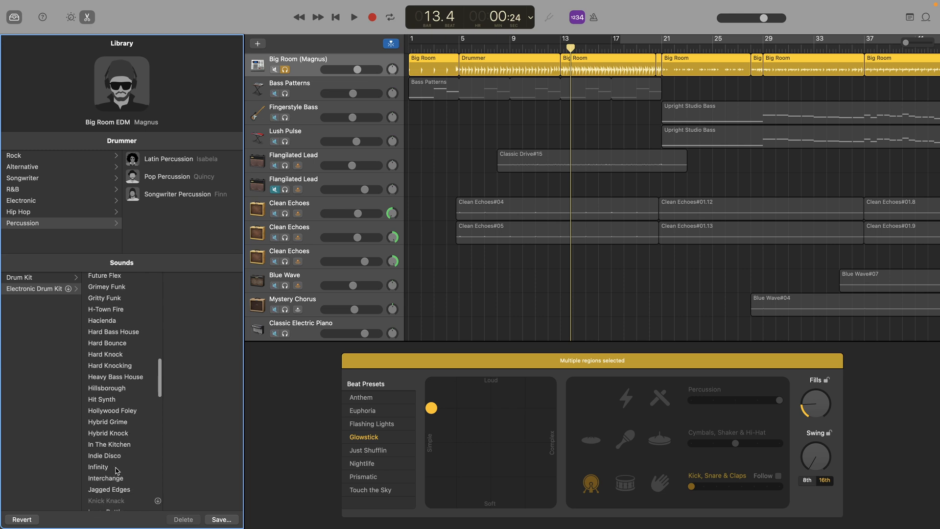
scroll(117, 440, "up", 15)
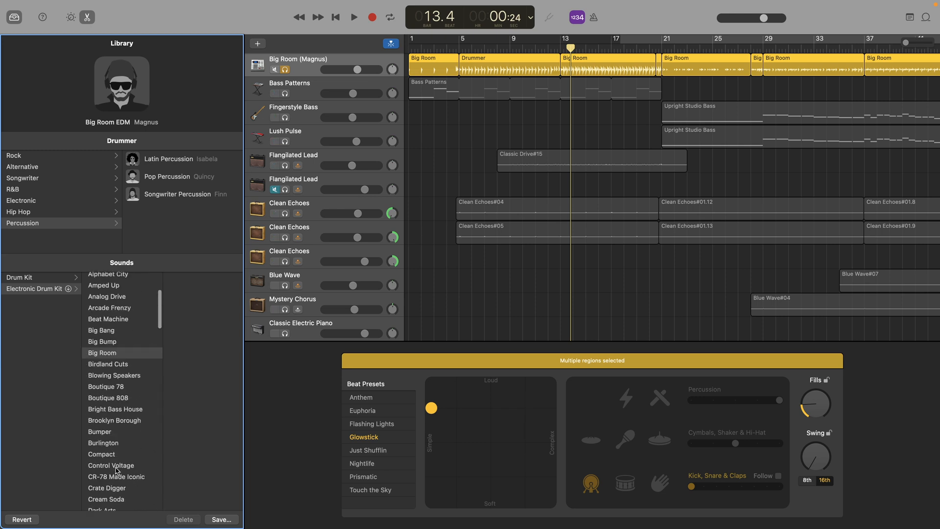
left_click(22, 278)
scroll(119, 433, "down", 10)
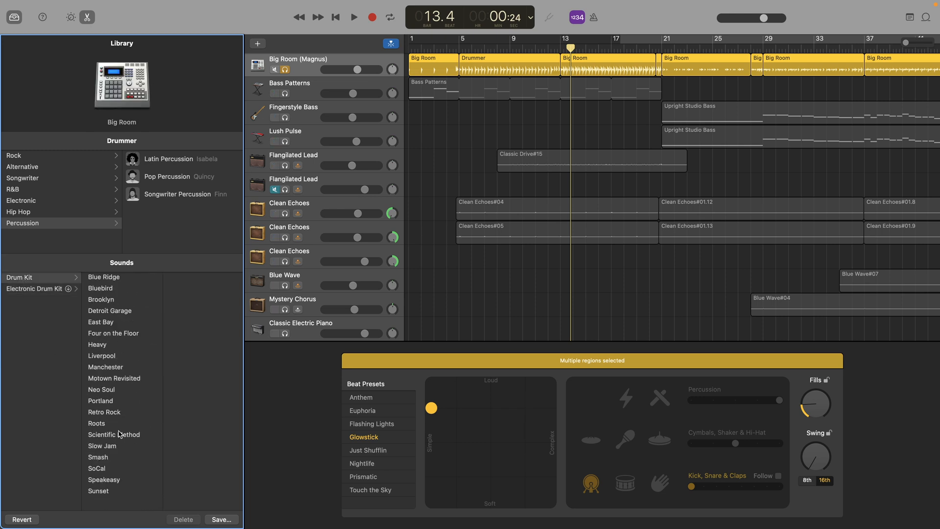